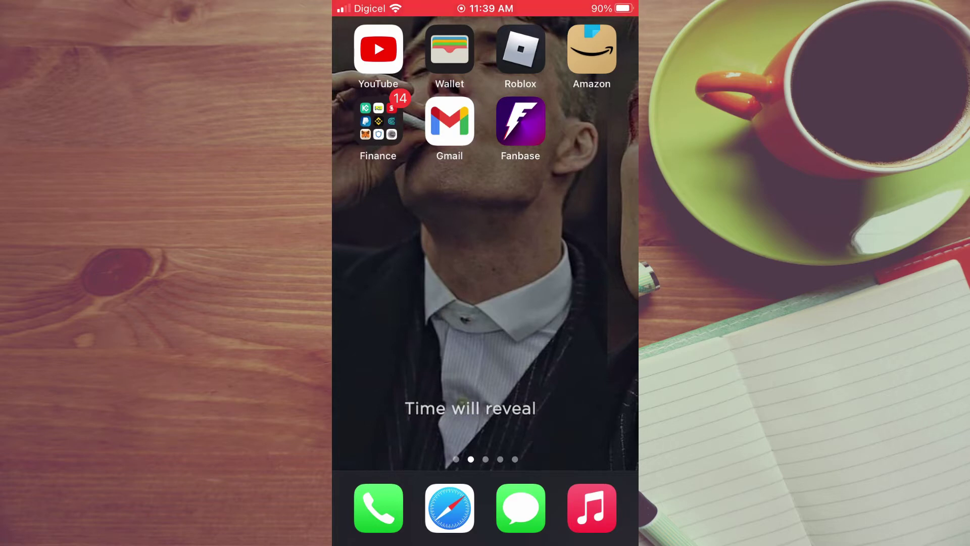
# Step: Launch Gmail and open the side menu listing the Notes and wall labels
pyautogui.click(449, 121)
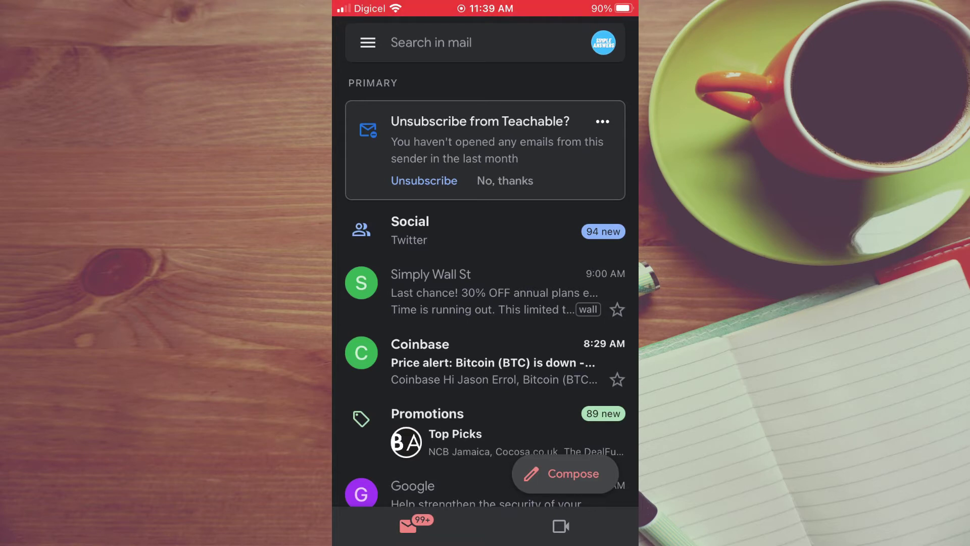
pyautogui.click(368, 43)
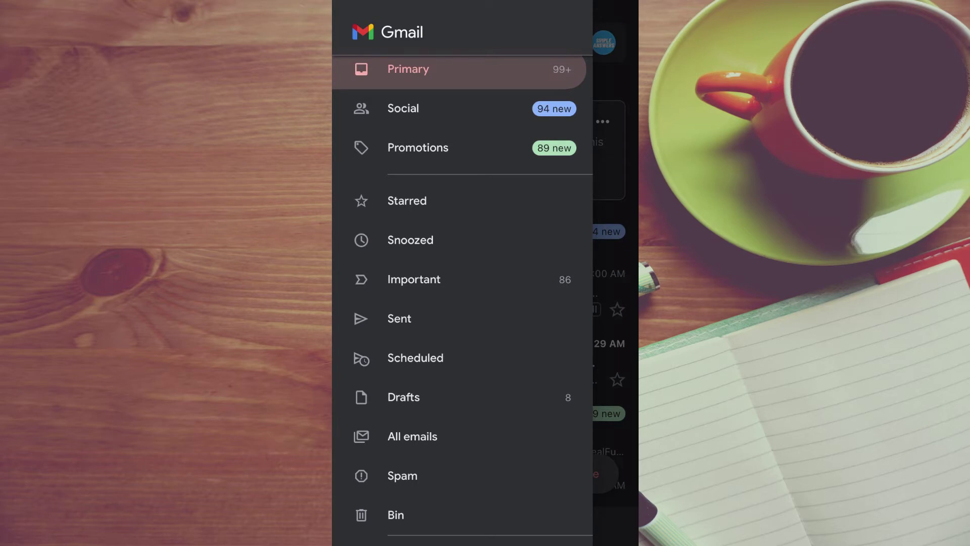
pyautogui.scroll(-5, 463, 299)
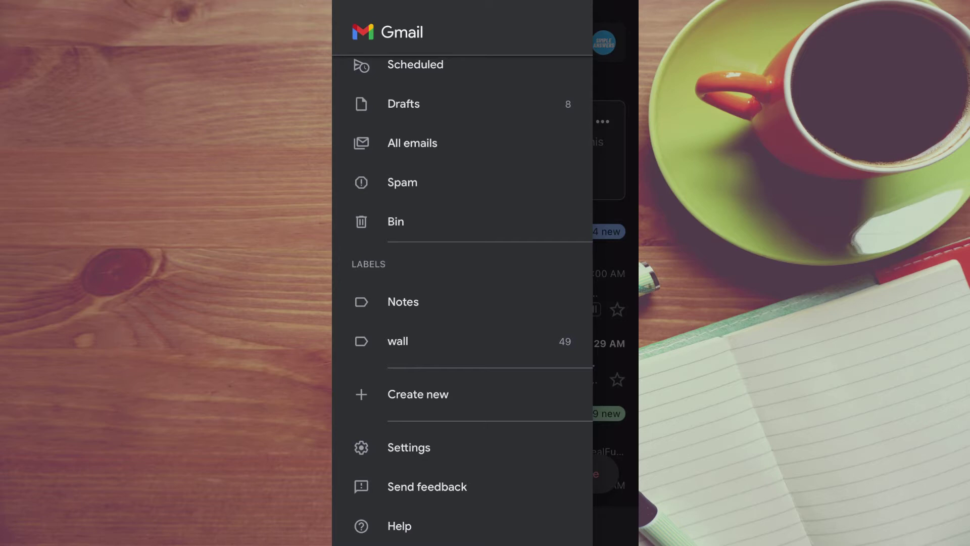
# Step: View the emails under the 'wall' label, then reopen the side menu and enter Settings
pyautogui.click(398, 341)
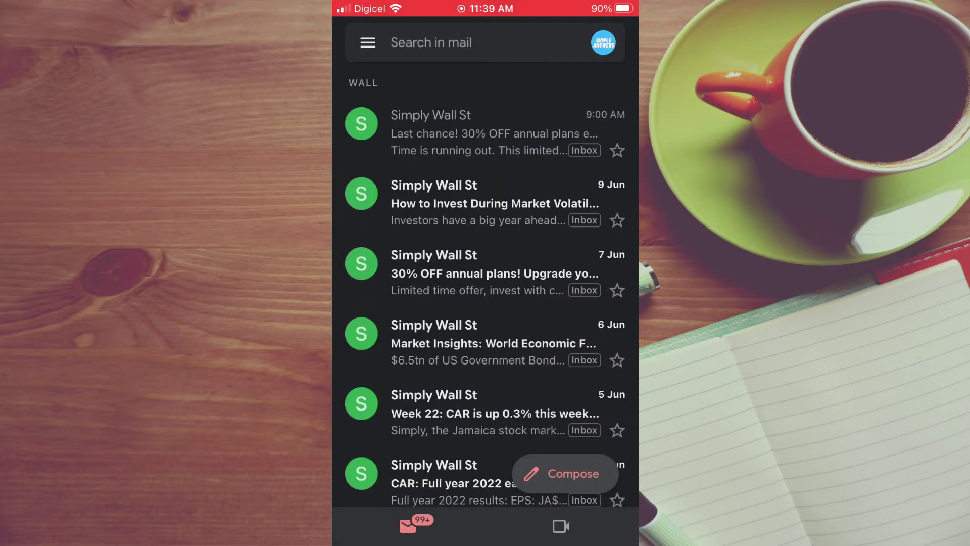
pyautogui.click(368, 43)
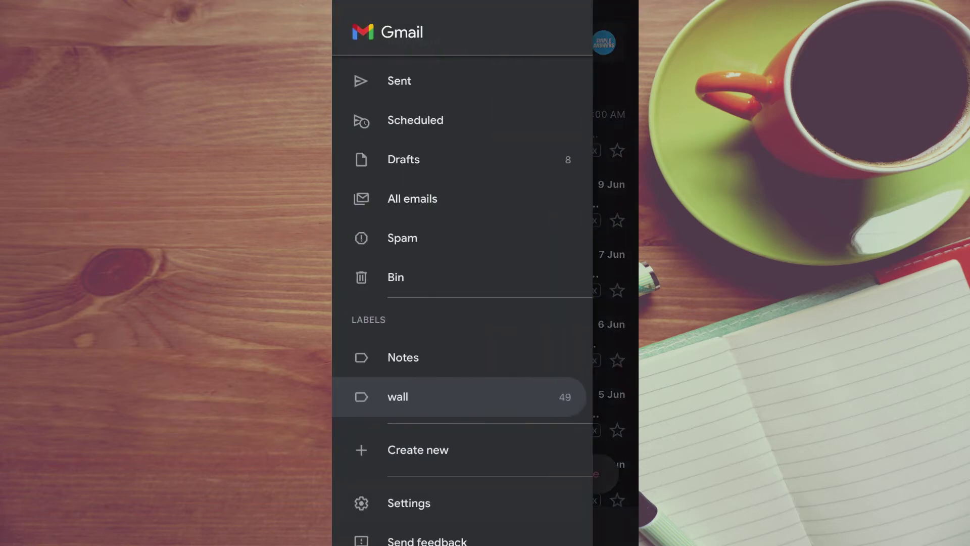
pyautogui.click(409, 502)
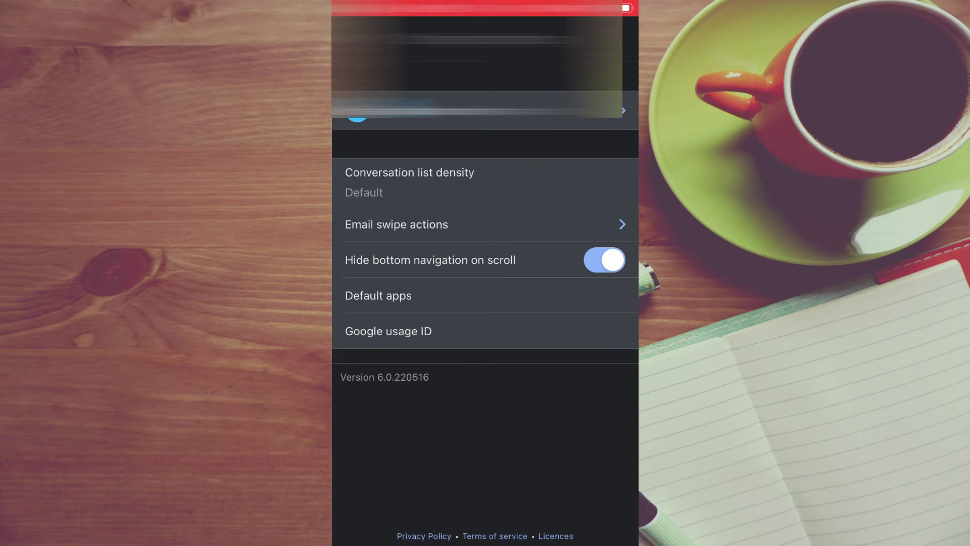
# Step: Go from the account's settings into Label settings and select the 'wall' label
pyautogui.click(478, 111)
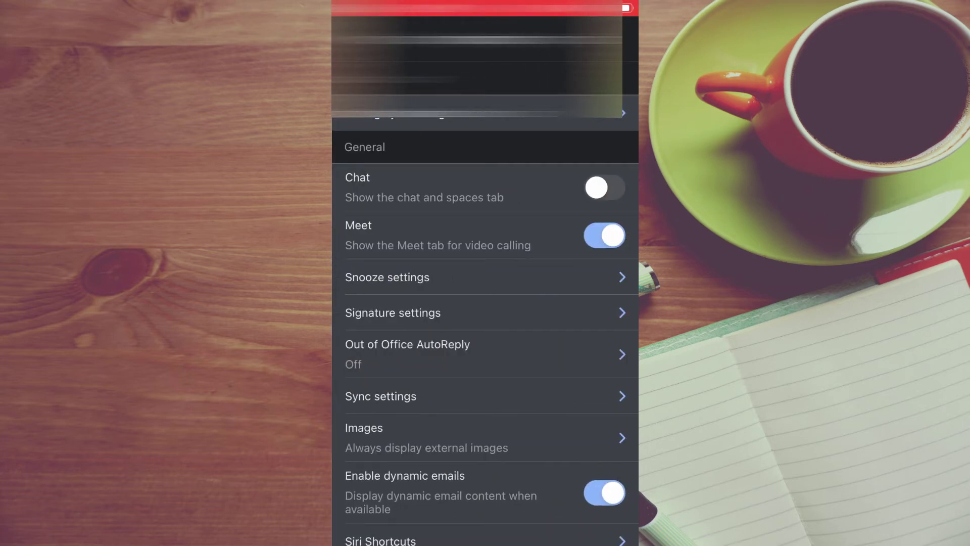
pyautogui.scroll(-5, 485, 334)
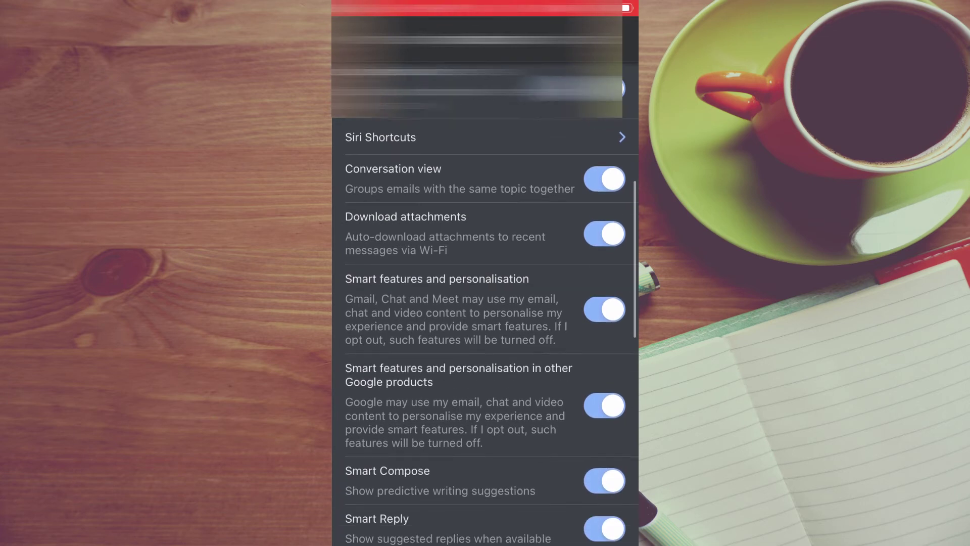
pyautogui.scroll(-5, 486, 334)
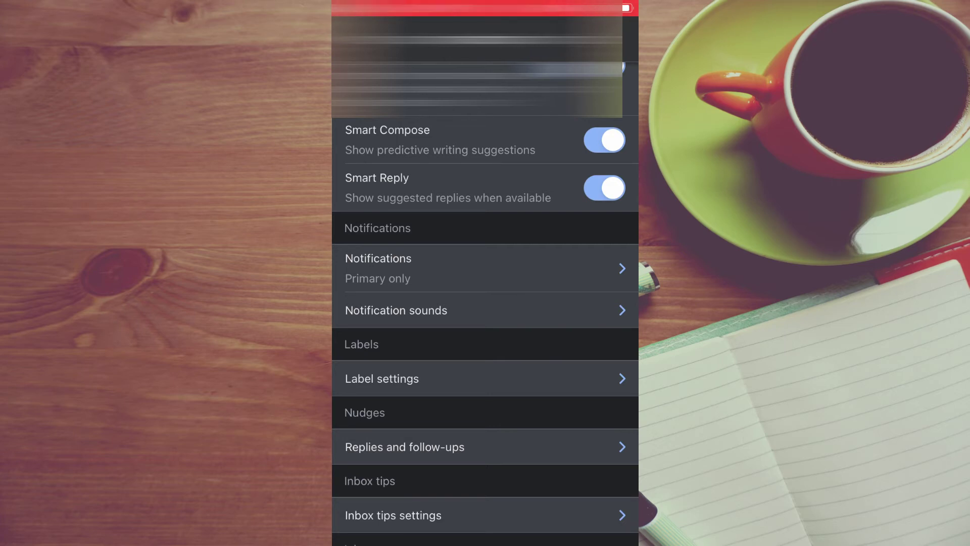
pyautogui.click(382, 379)
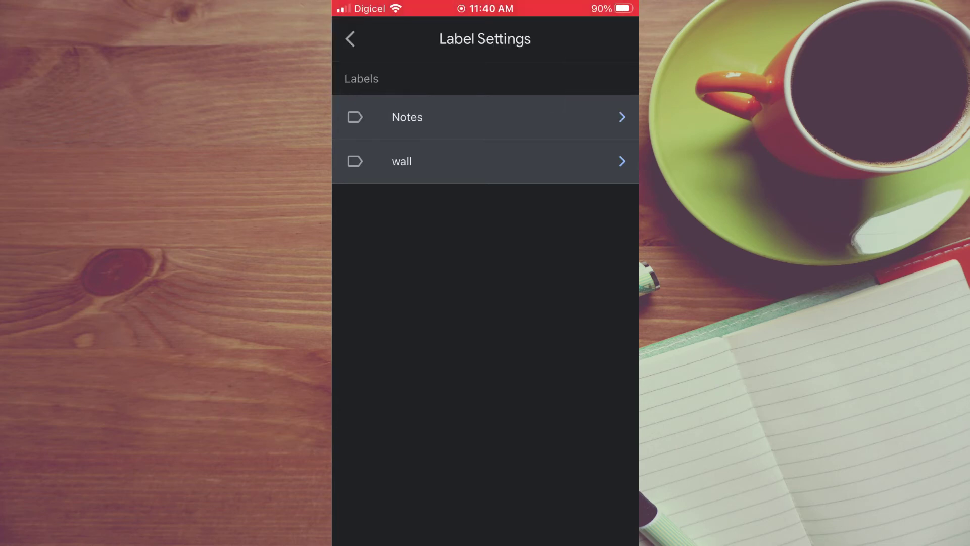
pyautogui.click(402, 161)
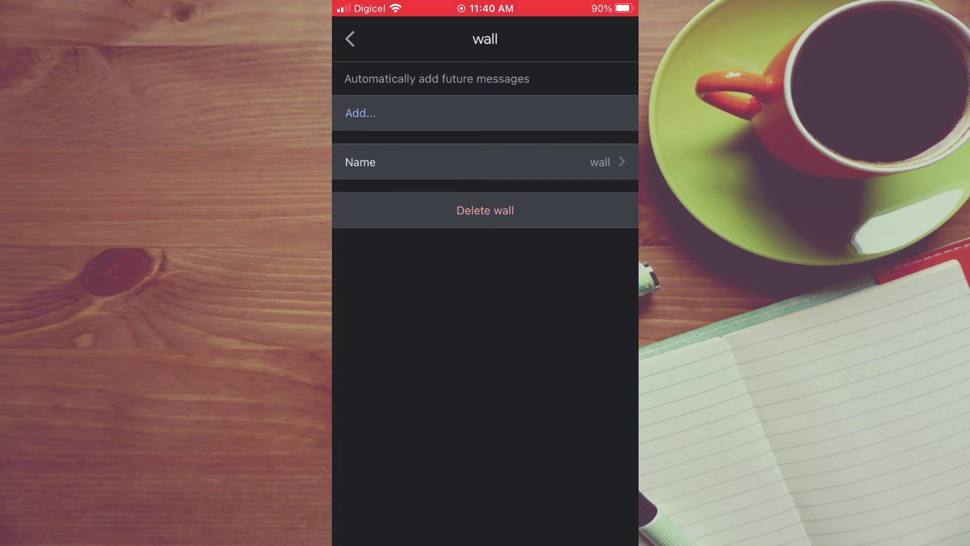
# Step: Delete the 'wall' label, confirm it, and return to the main Settings page
pyautogui.click(485, 210)
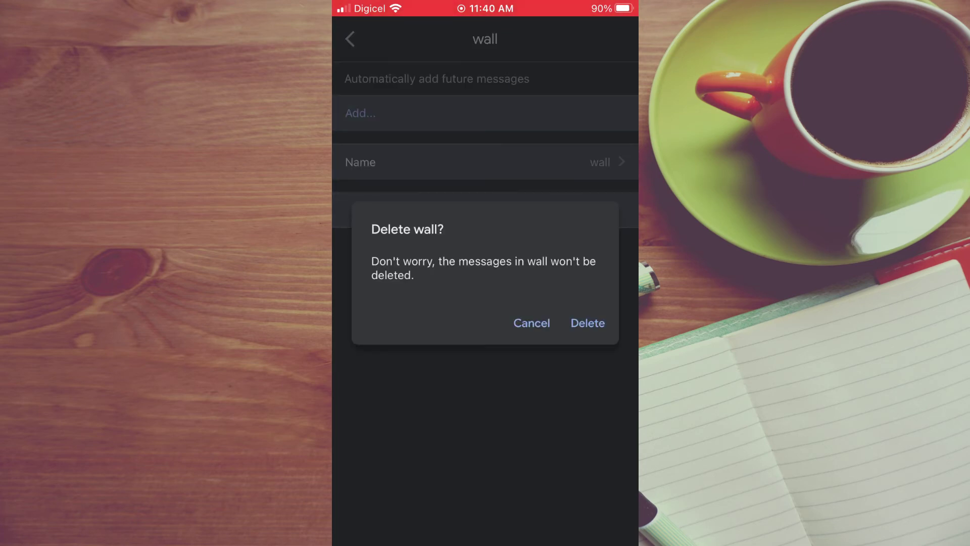
pyautogui.click(587, 323)
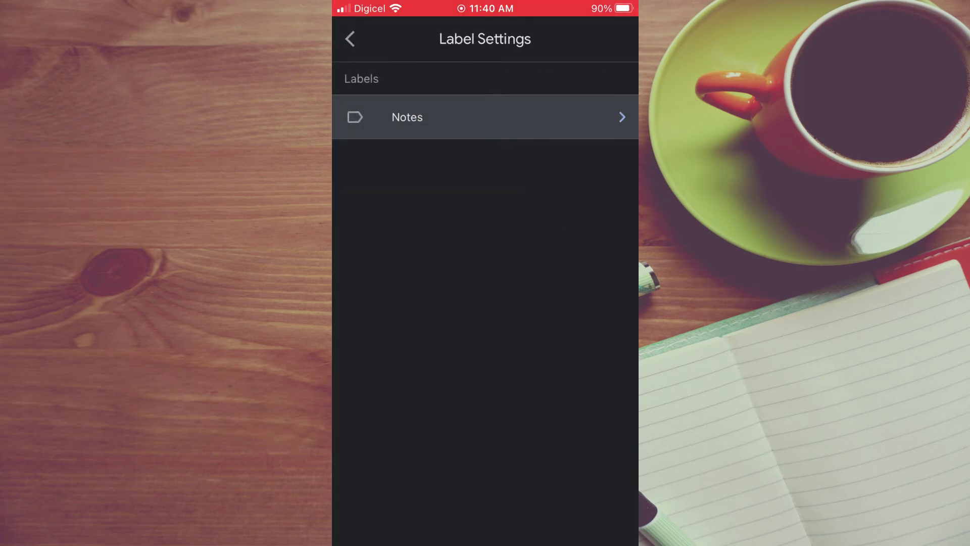
pyautogui.click(350, 38)
pyautogui.click(349, 38)
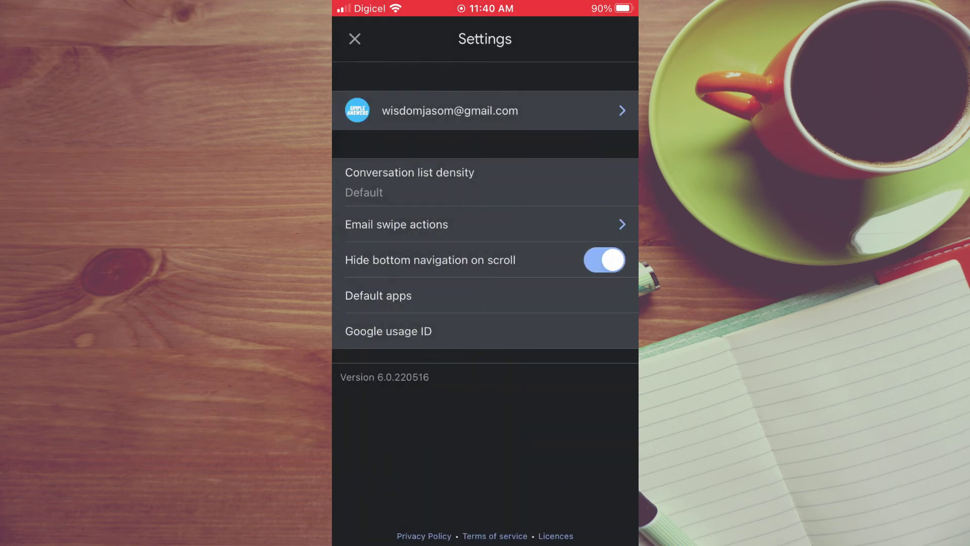
# Step: Verify the side menu lists only 'Notes', then return to the iOS home screen
pyautogui.click(354, 39)
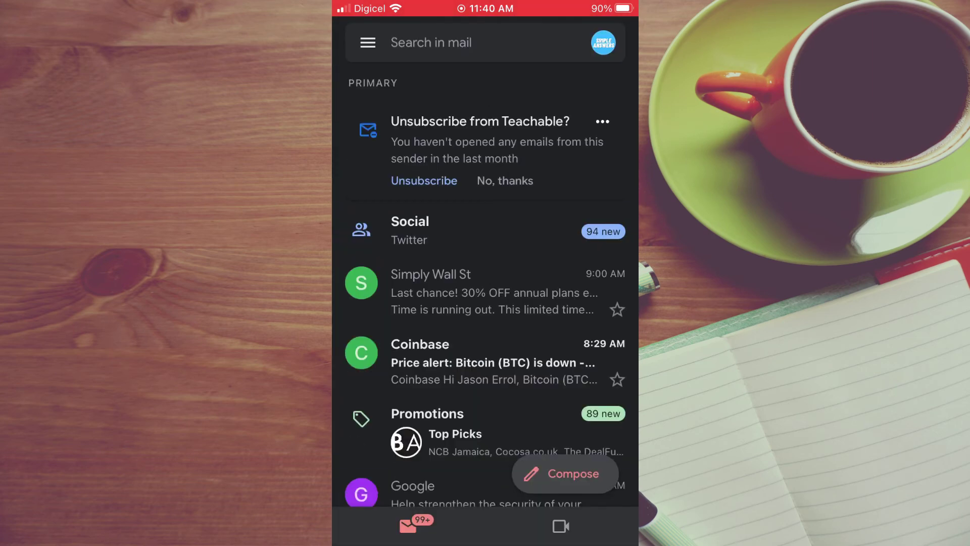
pyautogui.click(368, 43)
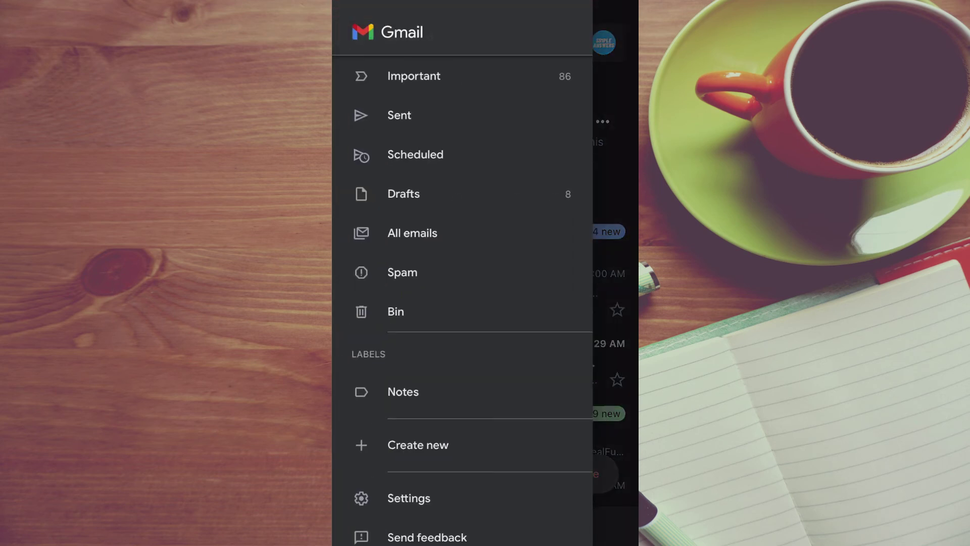
pyautogui.scroll(-2, 463, 303)
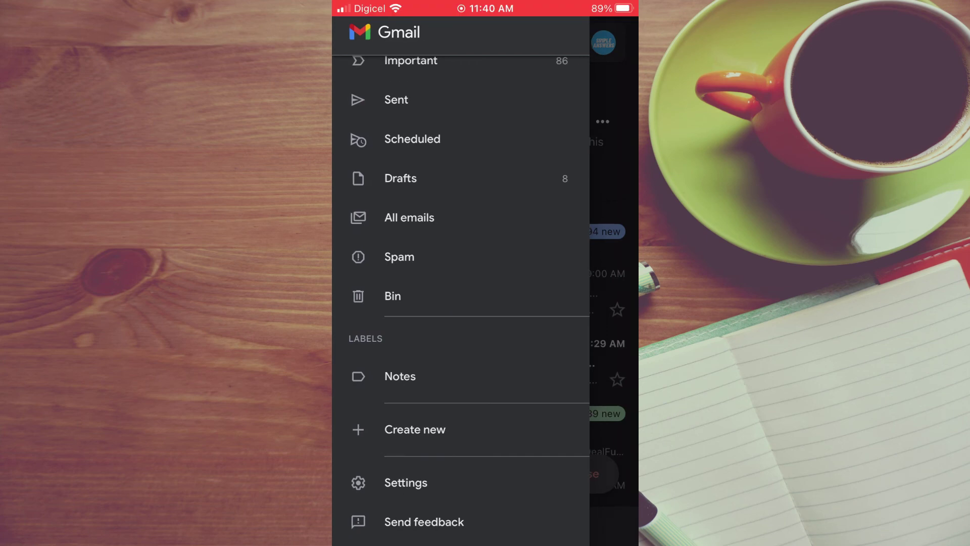
pyautogui.click(614, 303)
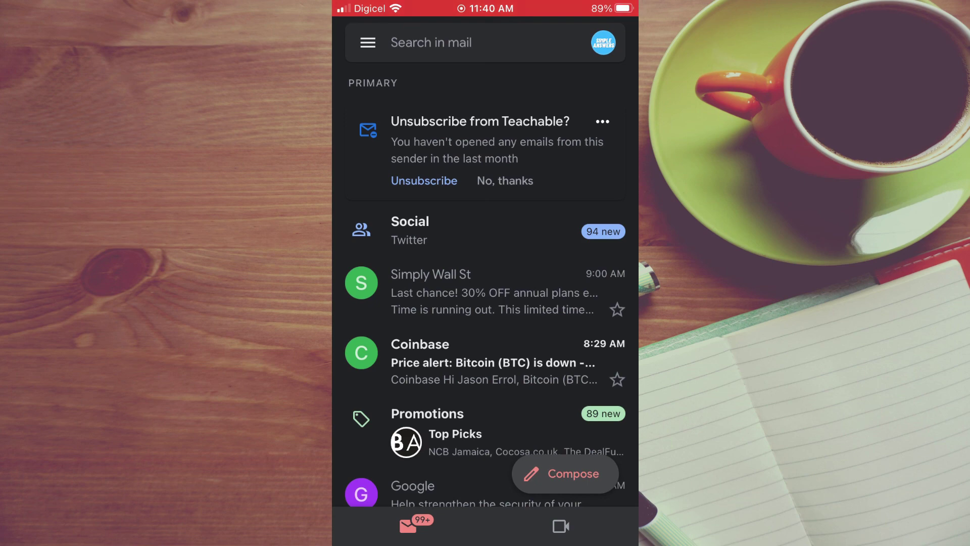
pyautogui.moveTo(485, 538); pyautogui.dragTo(485, 304)
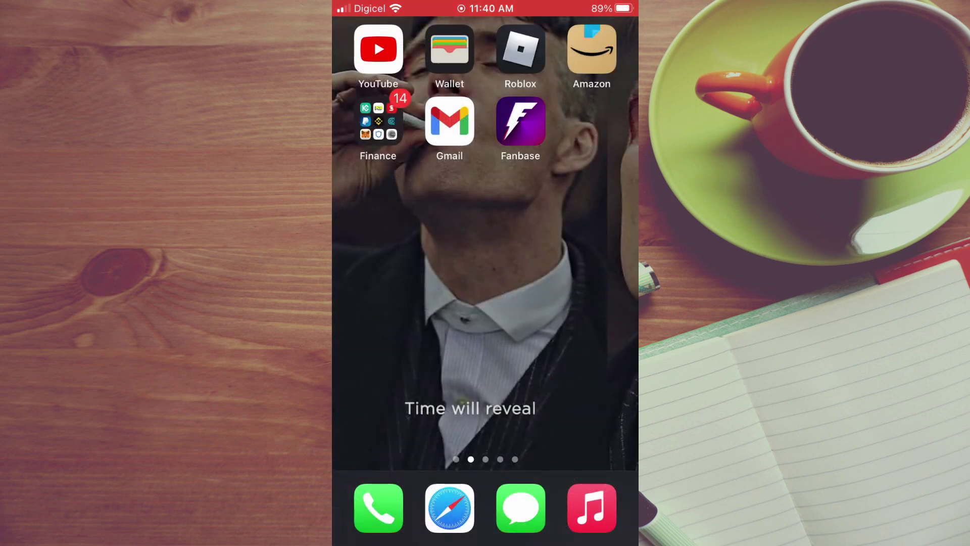